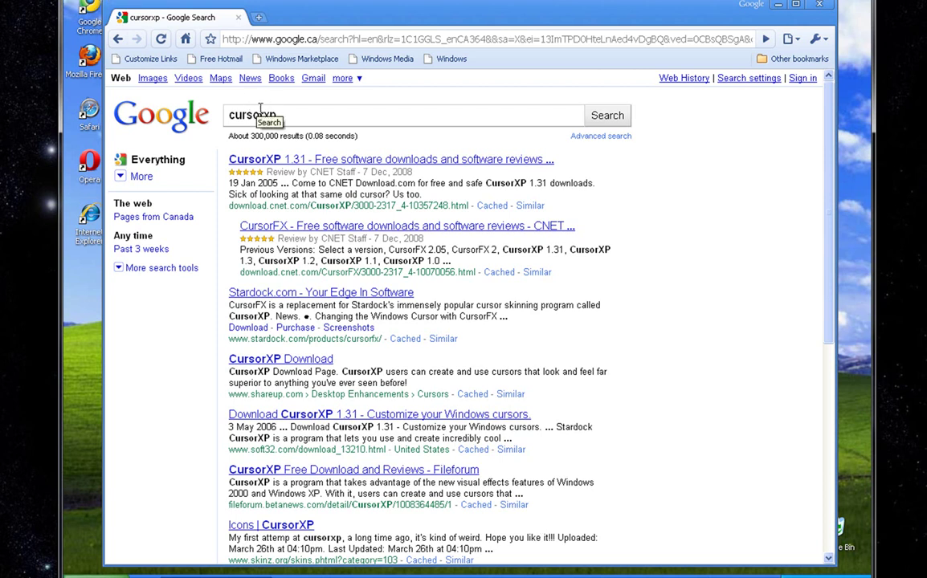
- From CNET's CursorXP 1.31 page, start downloading the latest version, CursorFX
click(294, 161)
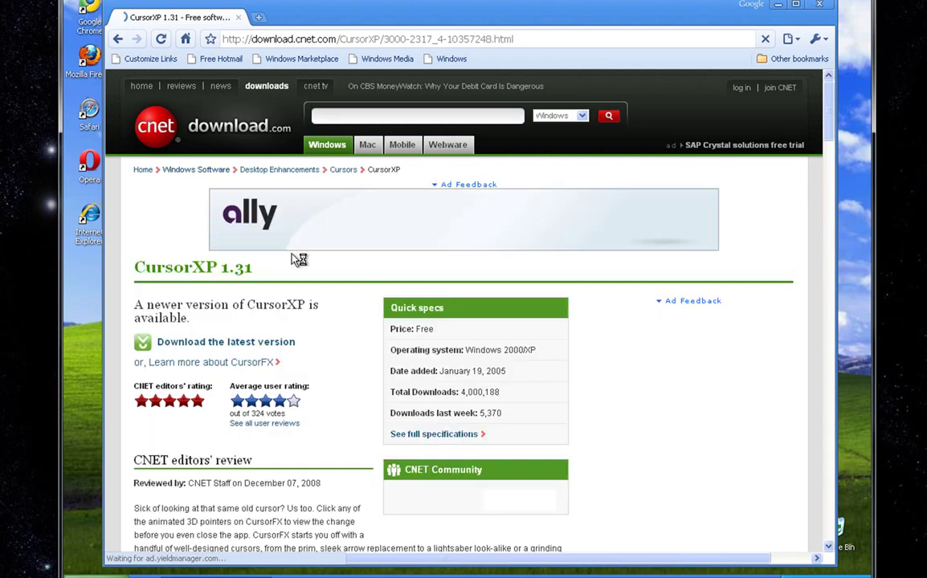
click(267, 342)
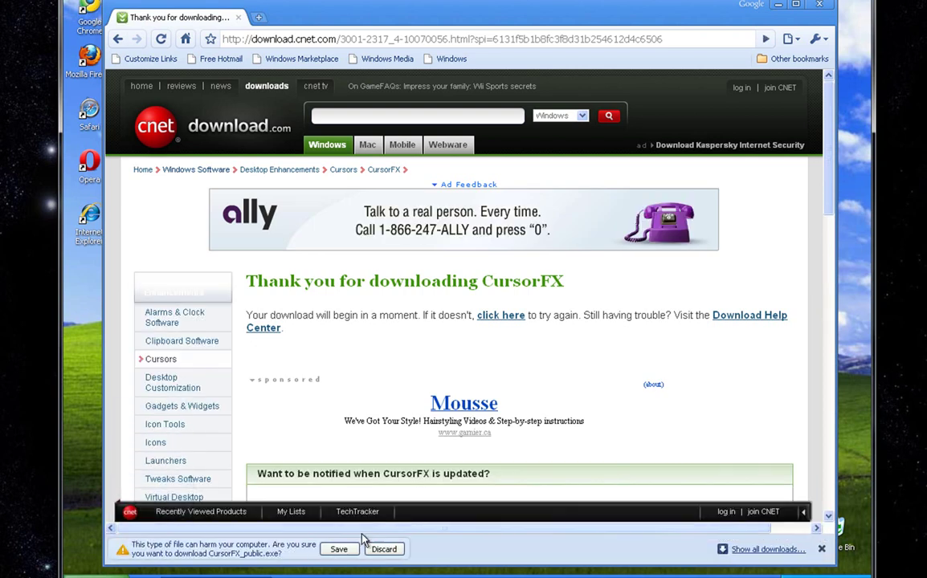
- Keep the CursorFX_public.exe download and open the finished 14.3 MB installer
click(339, 549)
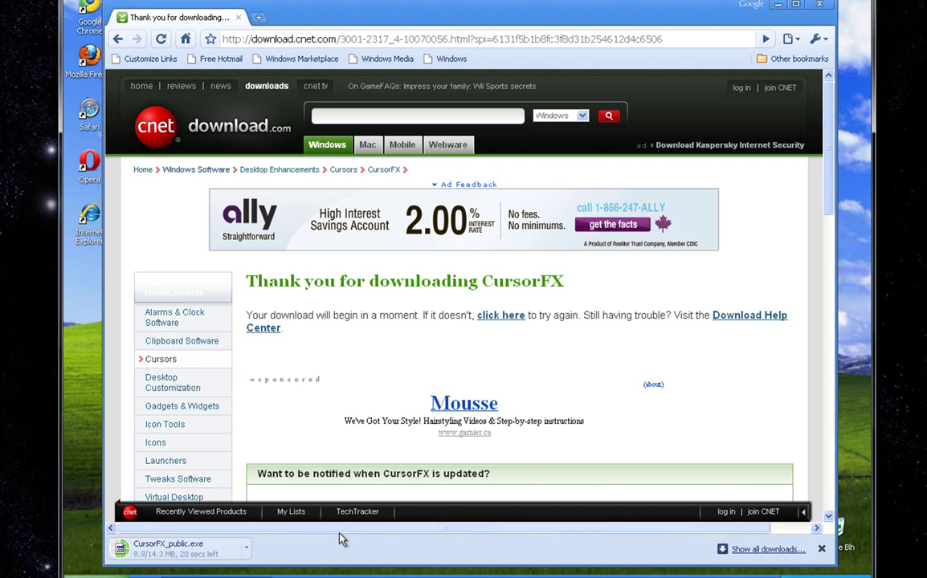
right_click(334, 535)
click(319, 544)
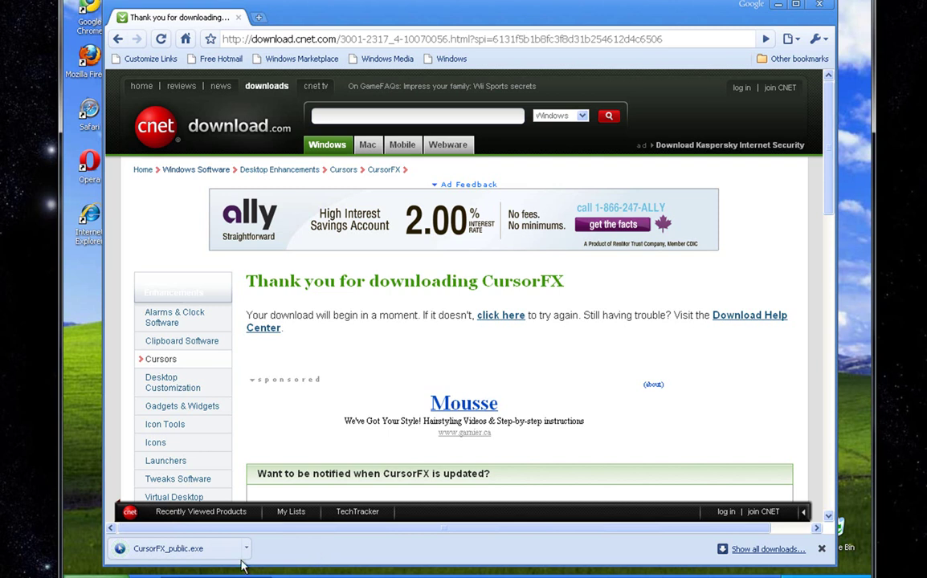
click(213, 555)
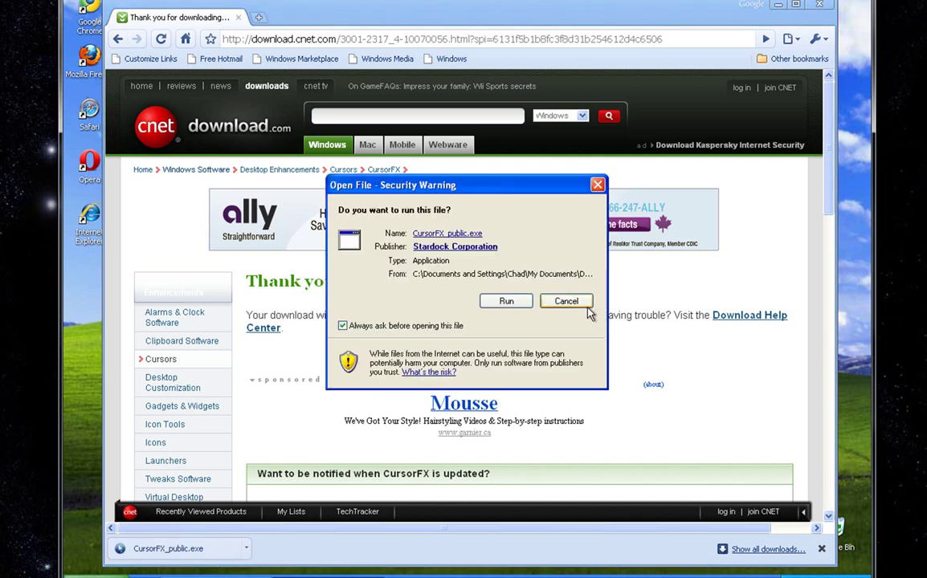
- Allow the CursorFX installer to run and accept its licence agreement
click(507, 301)
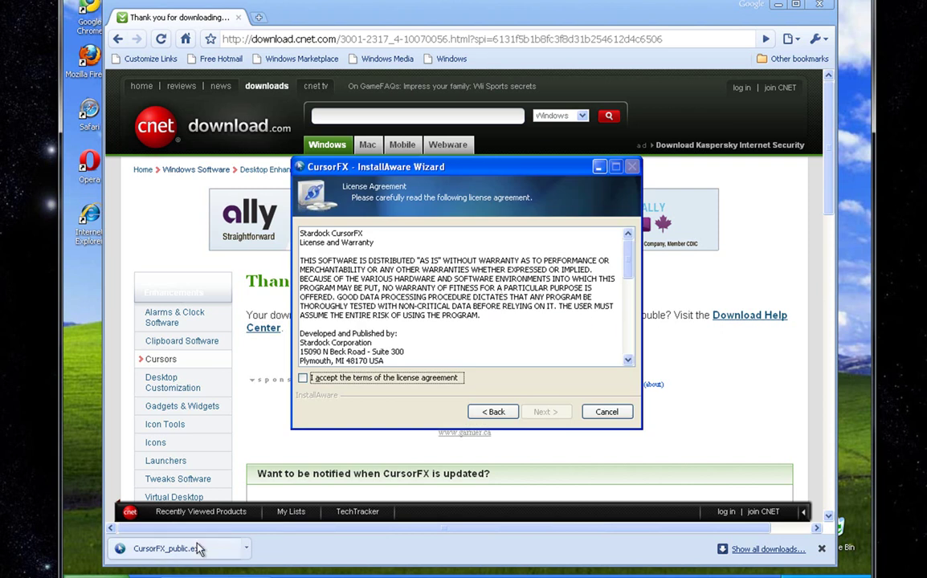
click(304, 379)
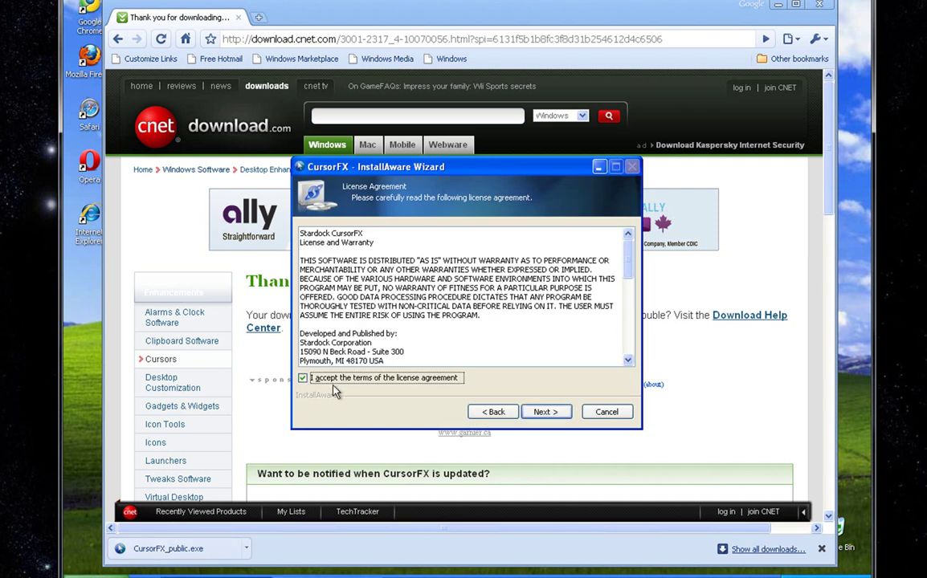
click(533, 413)
- Install CursorFX into the default Stardock\CursorFX folders, finish setup, and close Chrome
click(536, 413)
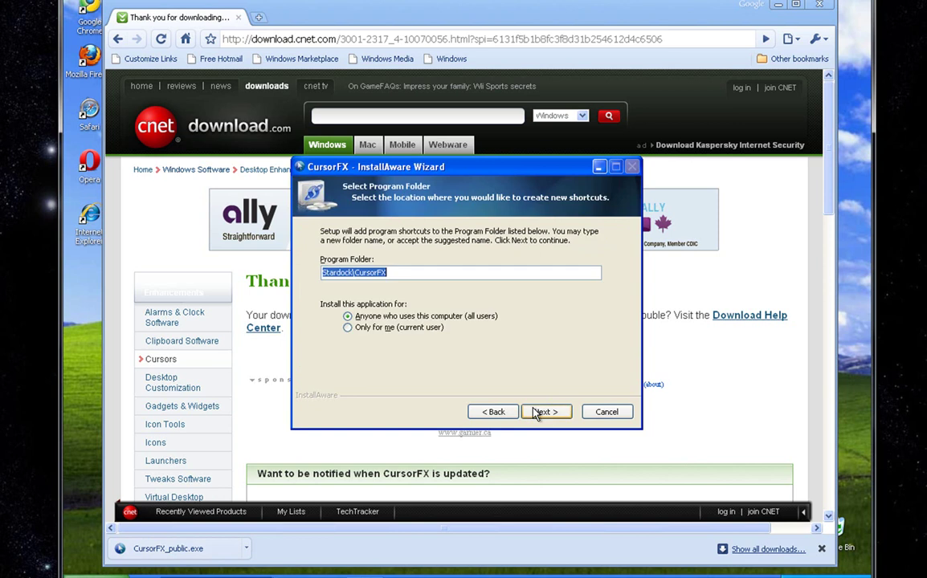
click(536, 413)
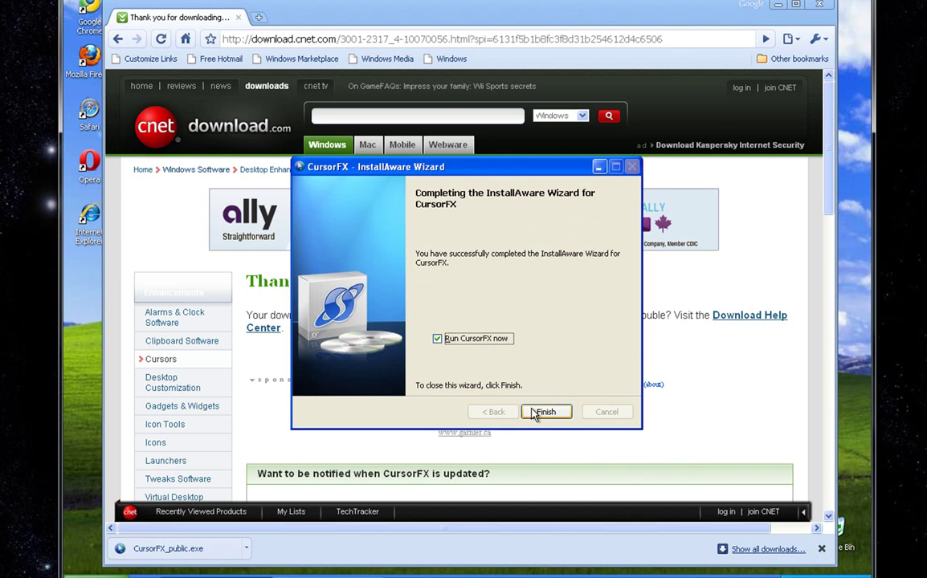
click(538, 412)
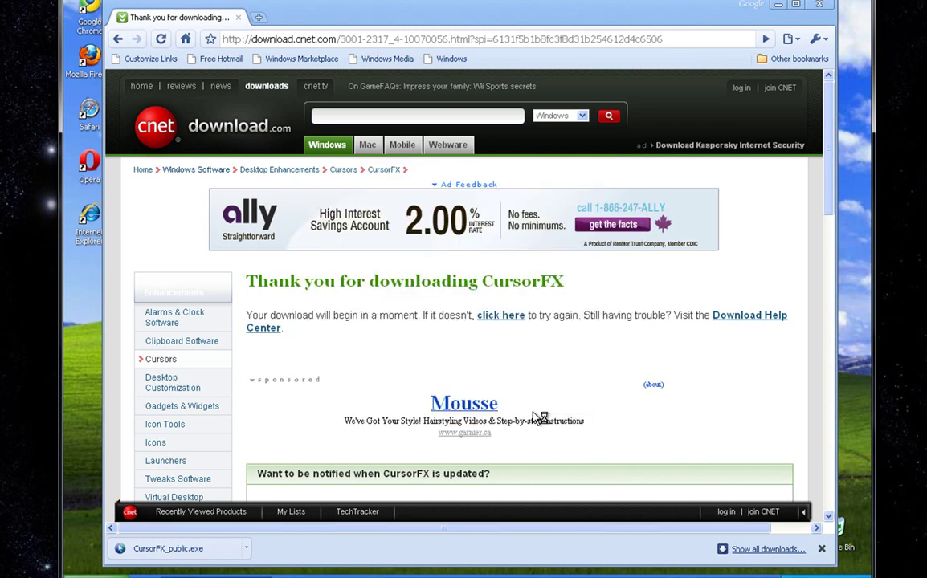
click(819, 4)
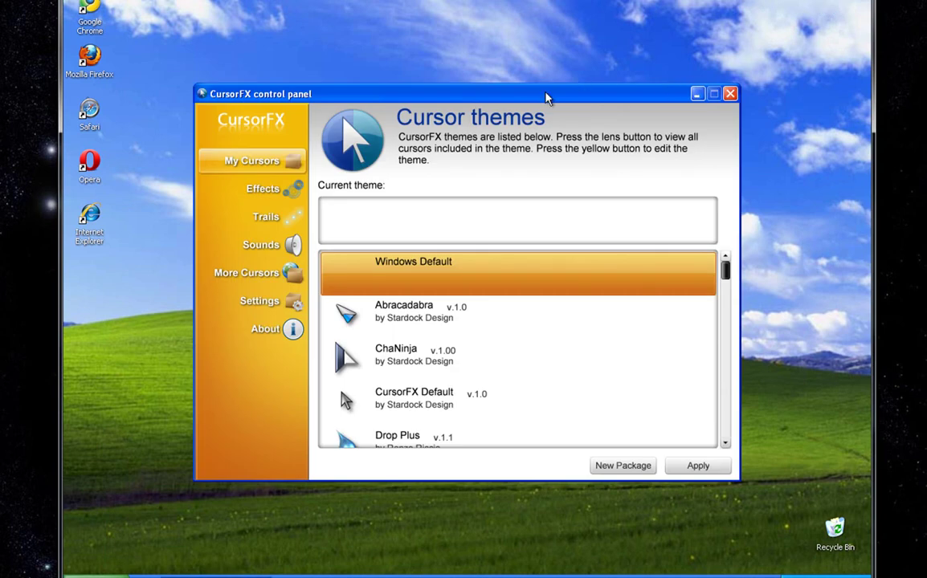
- Apply the ChaNinja cursor theme in the CursorFX control panel
drag(545, 97, 565, 85)
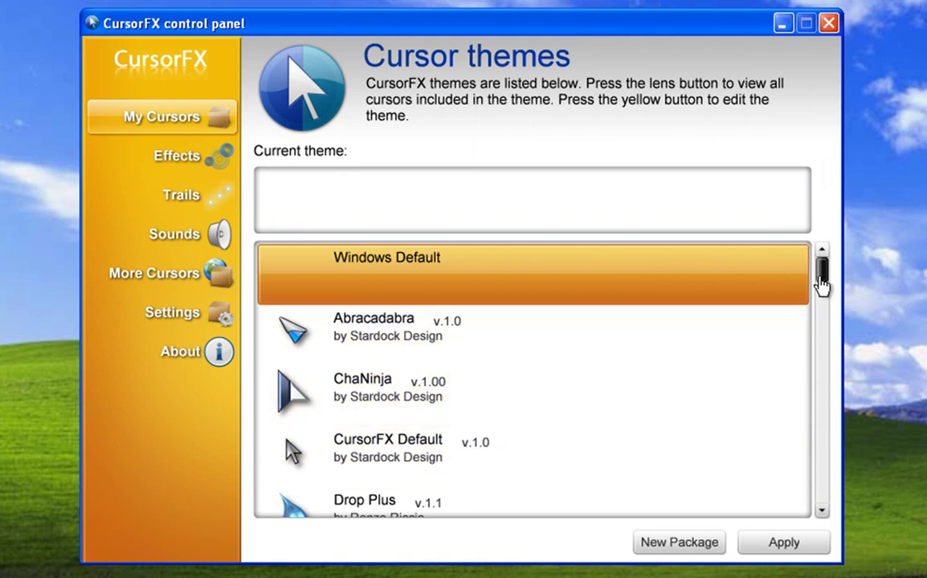
drag(821, 282, 788, 296)
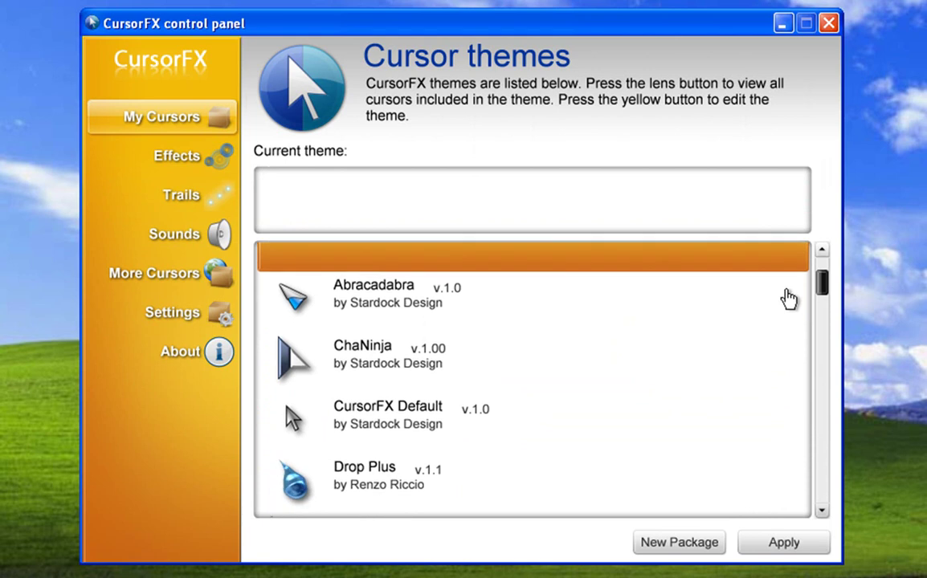
click(291, 353)
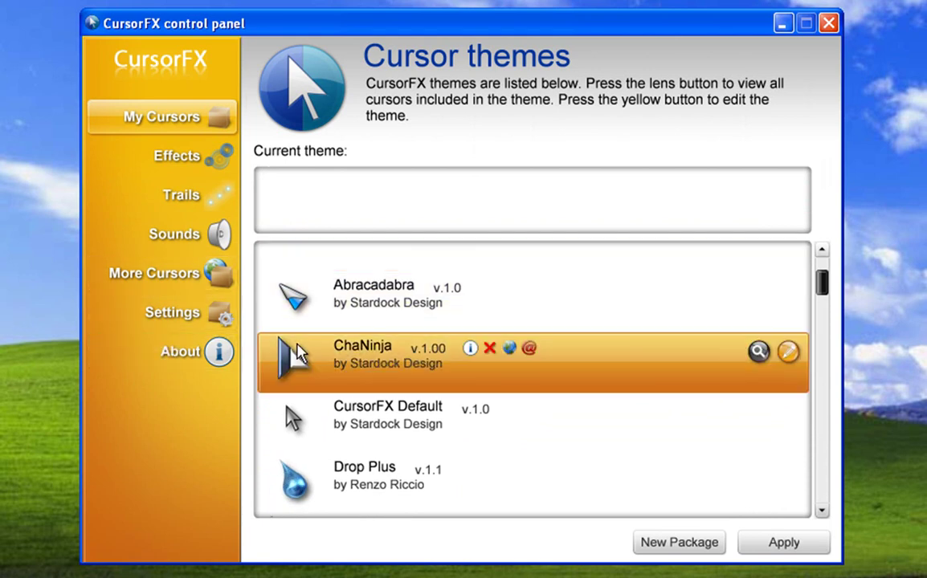
click(785, 547)
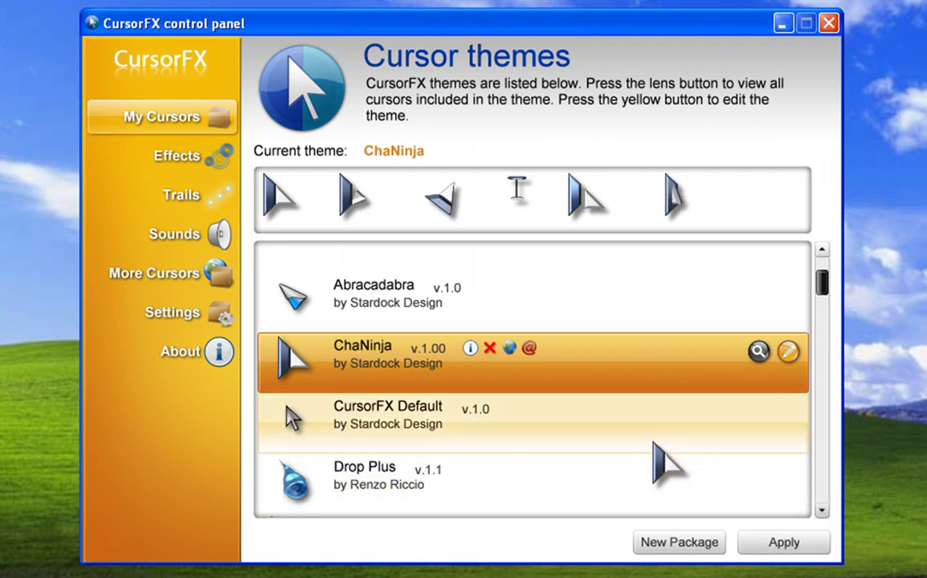
- Make Abracadabra the current cursor theme and show the Effects page
click(470, 312)
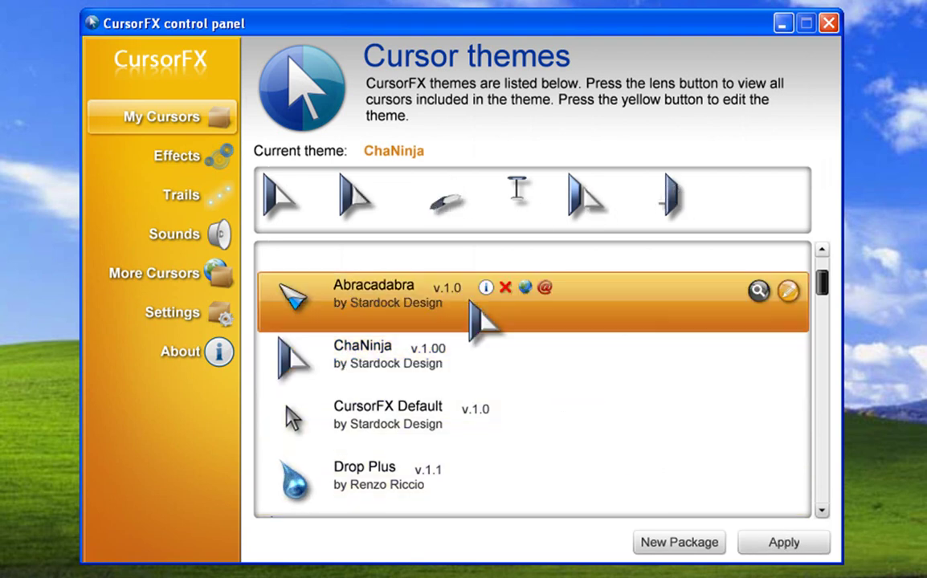
click(773, 547)
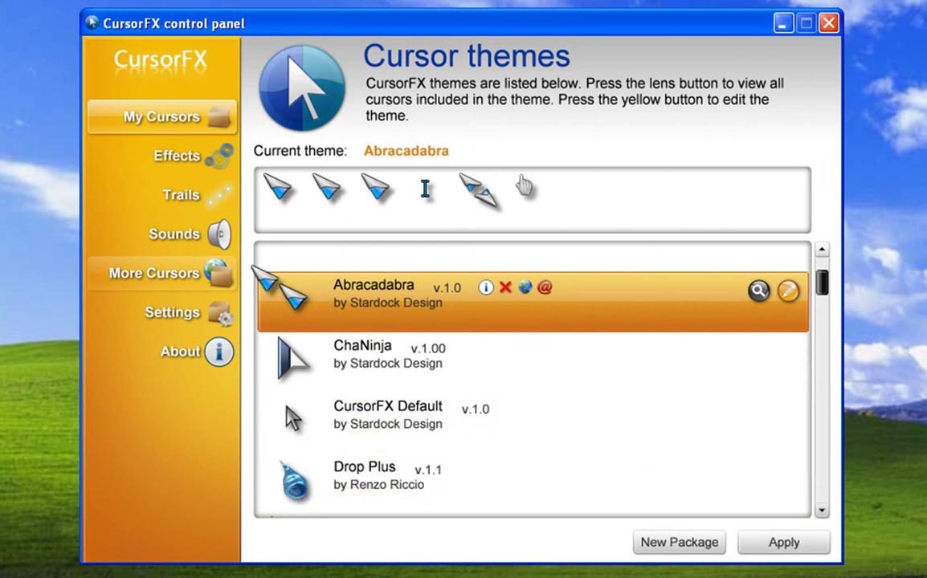
click(207, 161)
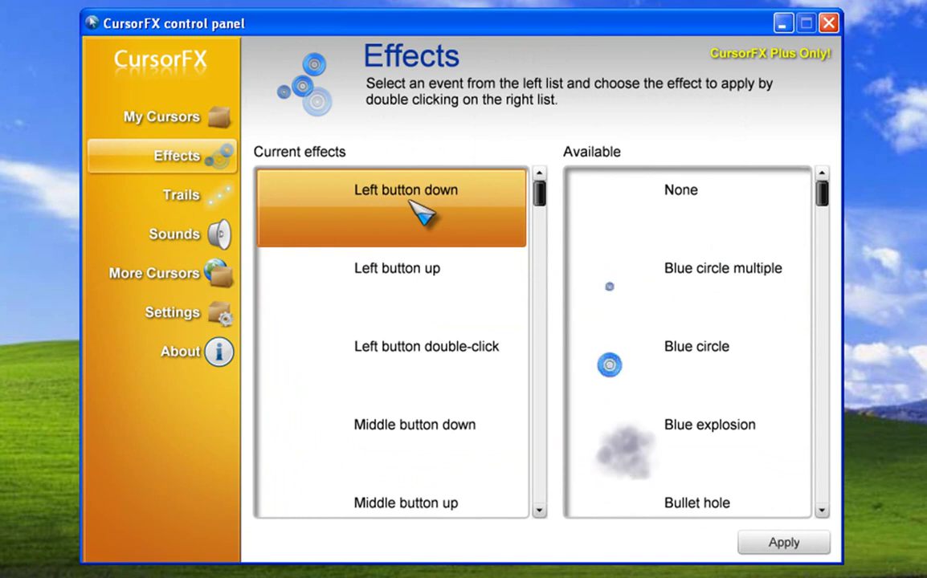
- Choose Blue circle multiple as the left-button-down effect and view the About information
click(619, 289)
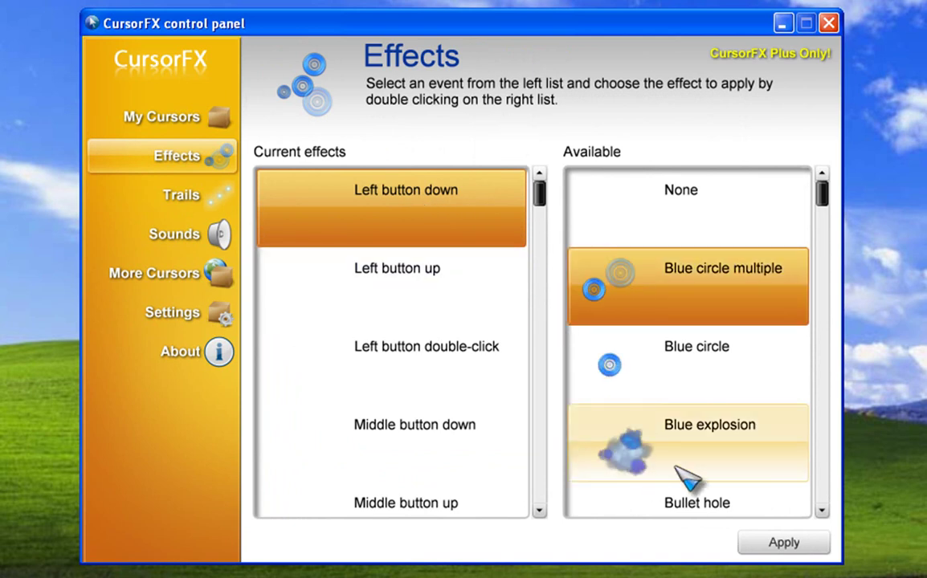
click(751, 543)
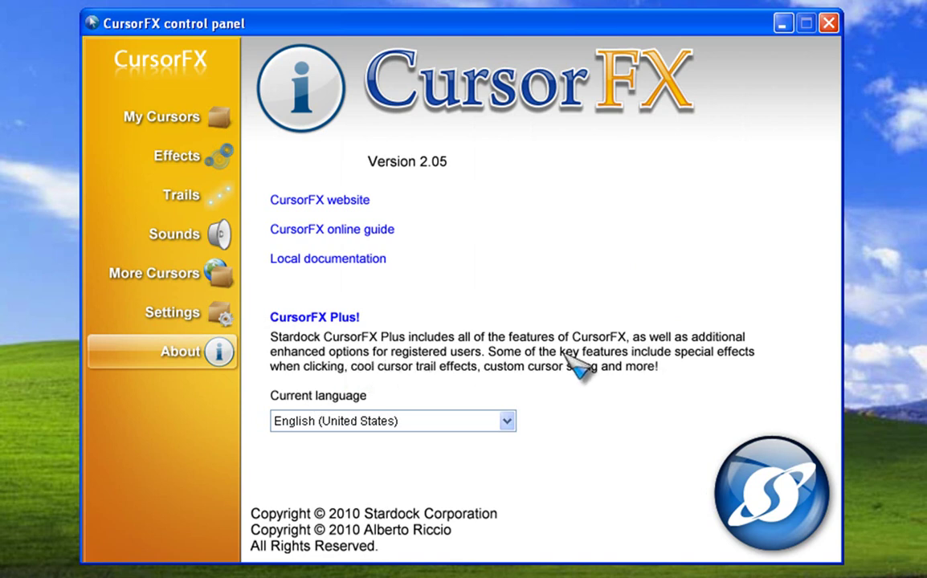
click(194, 164)
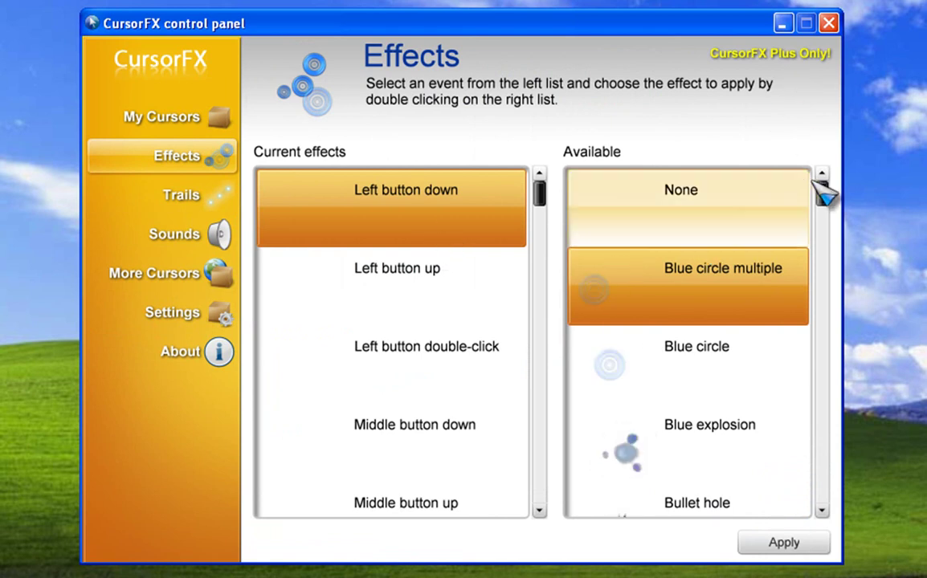
- Look over the Trails, Sounds and More Cursors pages, ending on the cursor themes list
mouse_move(822, 194)
mouse_down()
mouse_move(803, 254)
mouse_move(804, 534)
mouse_move(817, 484)
mouse_move(817, 191)
mouse_up()
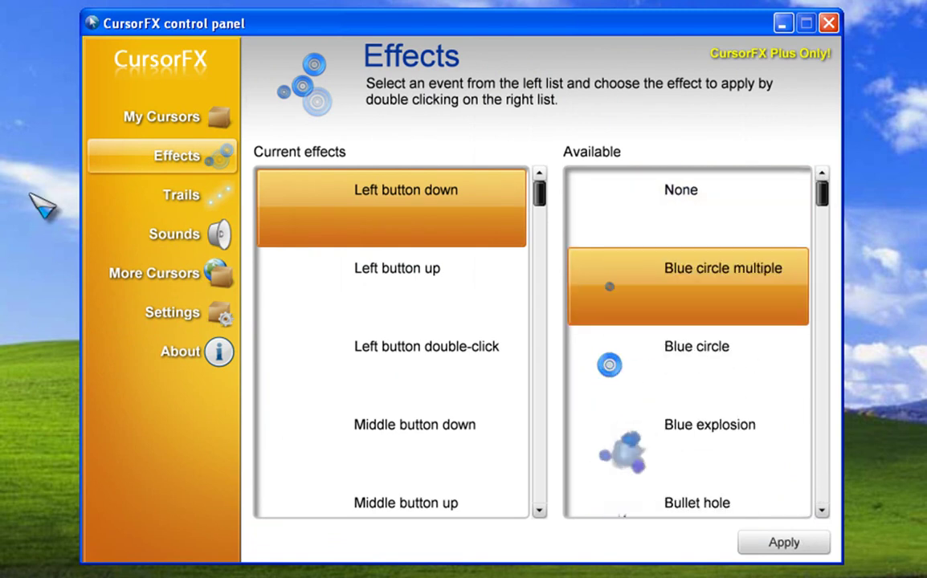
click(160, 196)
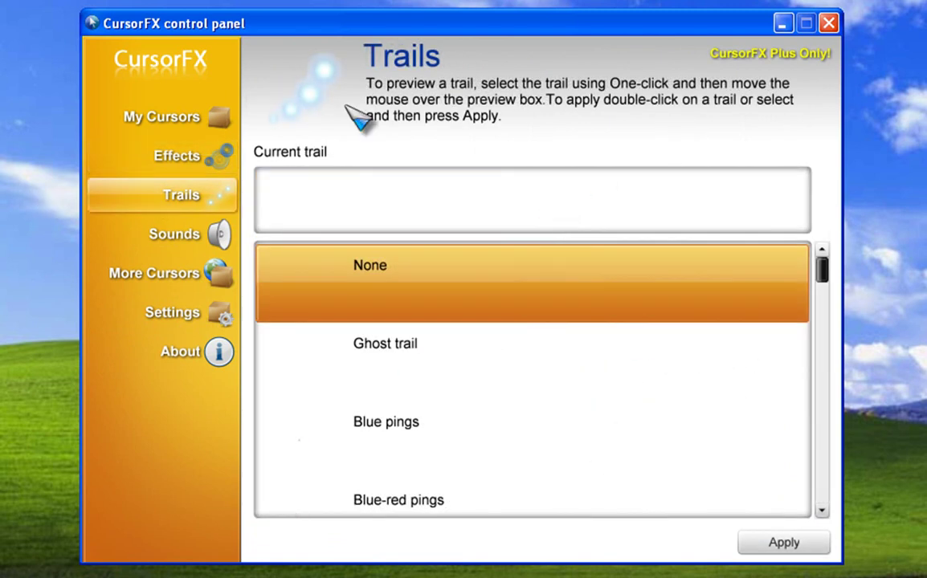
click(207, 232)
click(204, 271)
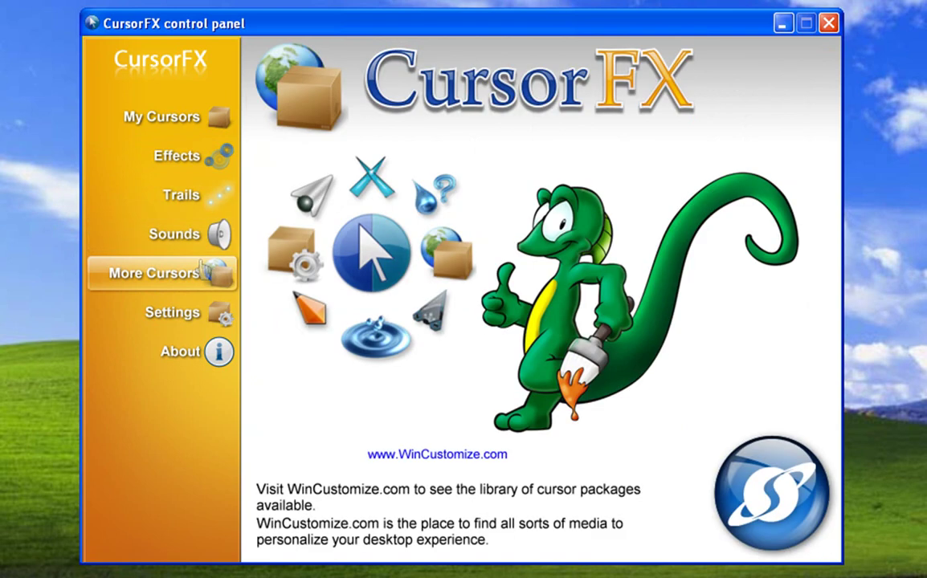
click(206, 127)
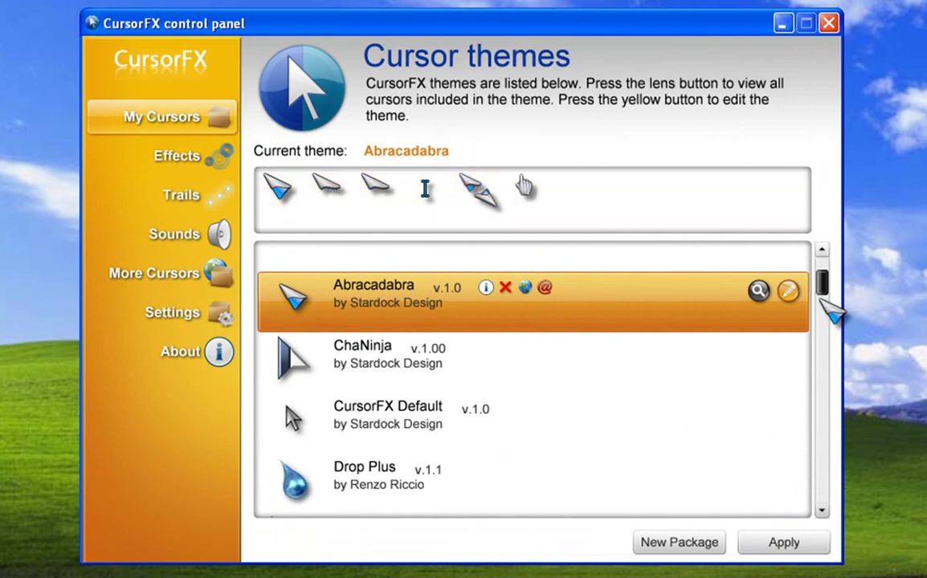
- Preview Gyro, apply Krystal as the cursor theme, and close CursorFX
drag(822, 283, 818, 352)
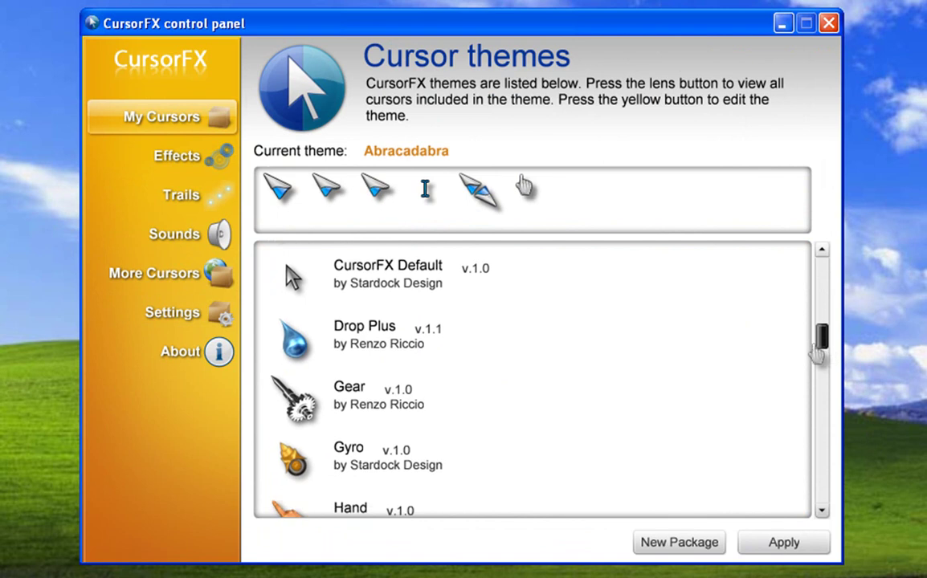
click(522, 464)
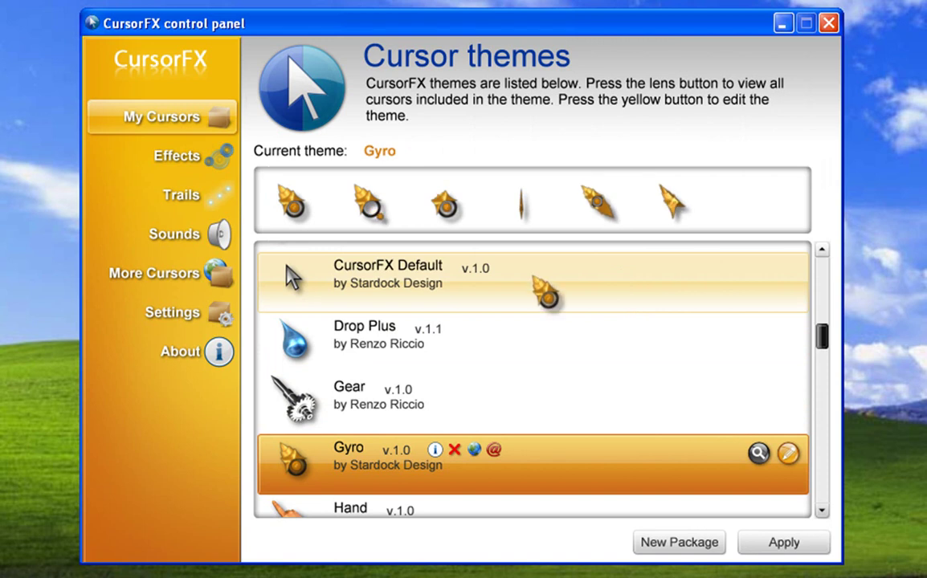
drag(818, 331, 817, 387)
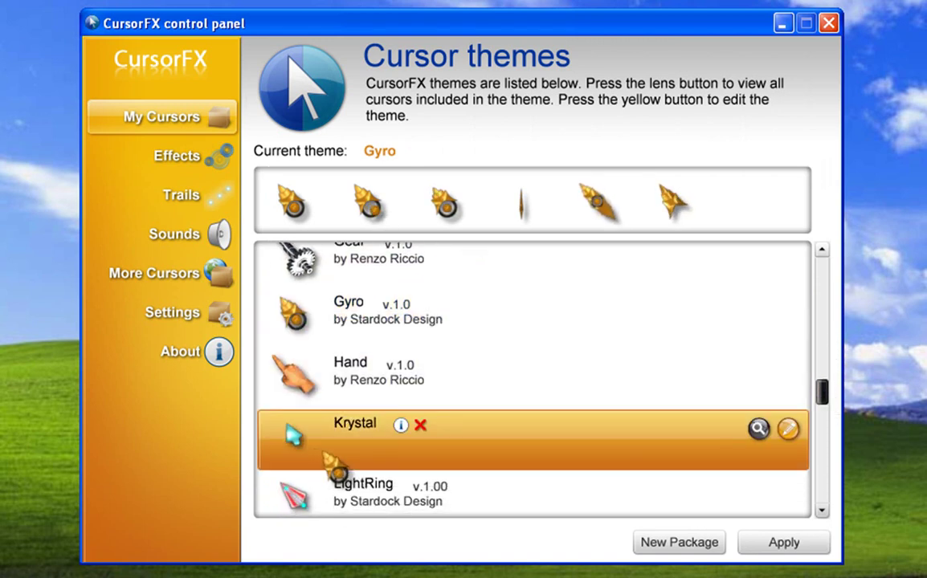
click(795, 543)
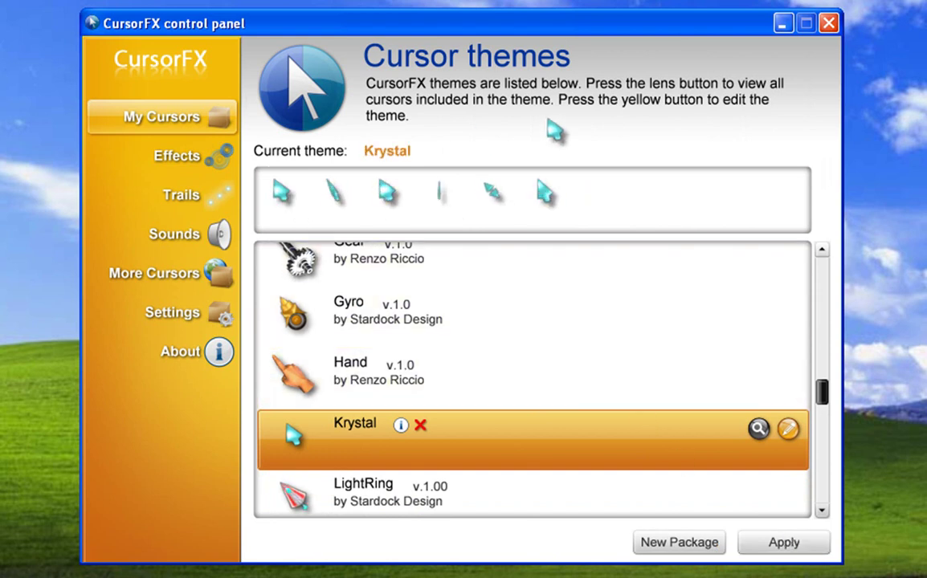
click(829, 23)
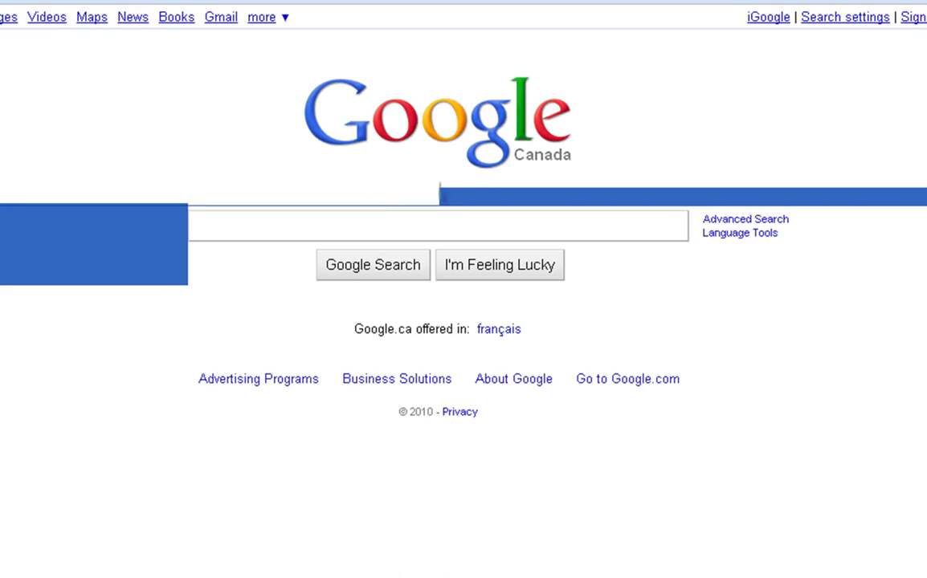
right_click(467, 224)
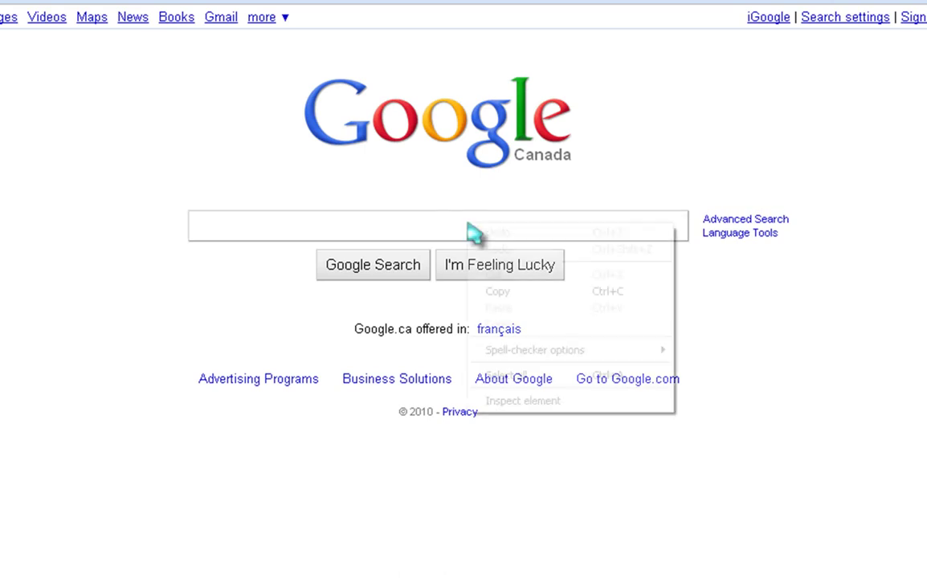
click(451, 227)
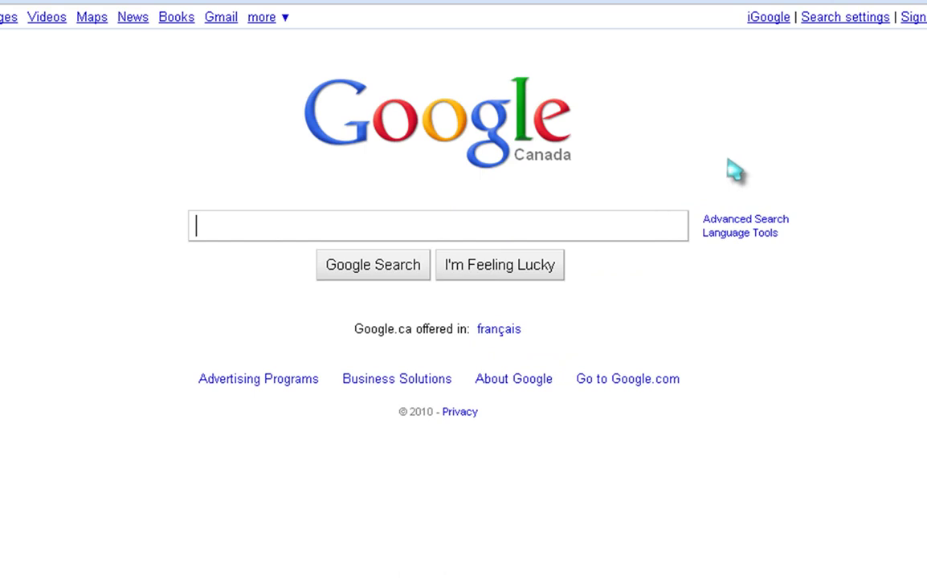